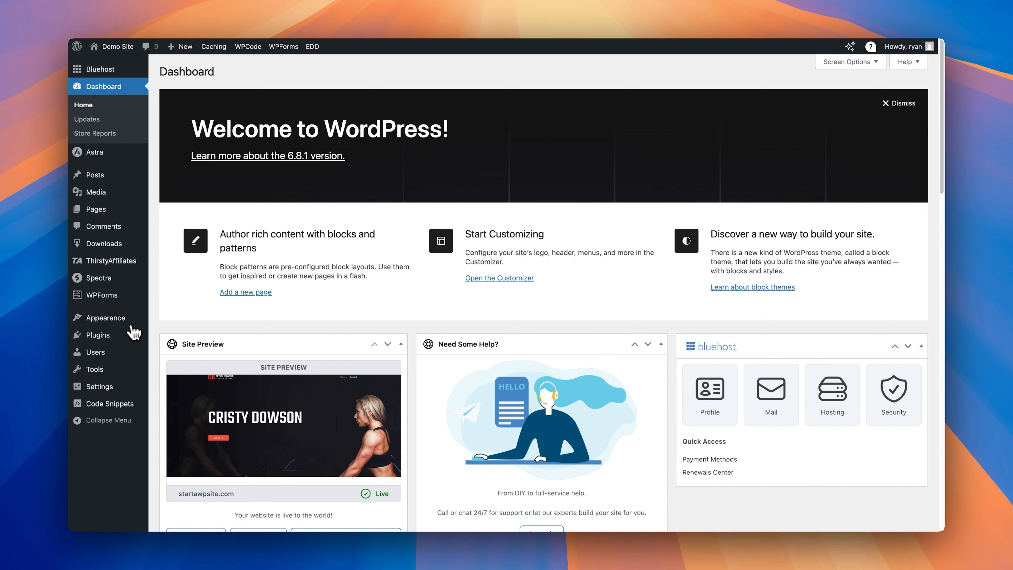
# - Open the site's menu editor, check which menus are assigned to the theme locations, and return to menu editing
pyautogui.moveTo(122, 327)
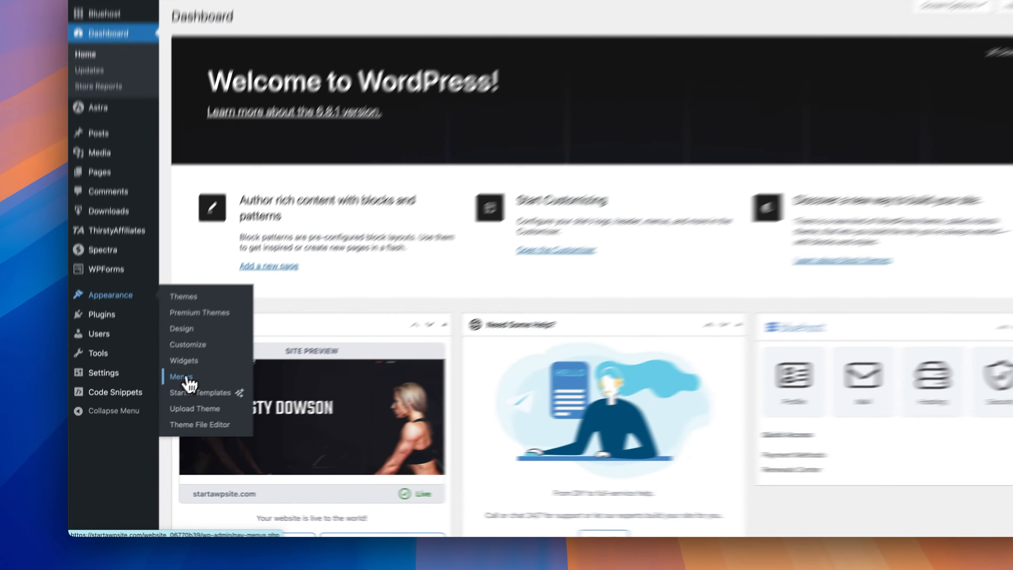
pyautogui.click(275, 288)
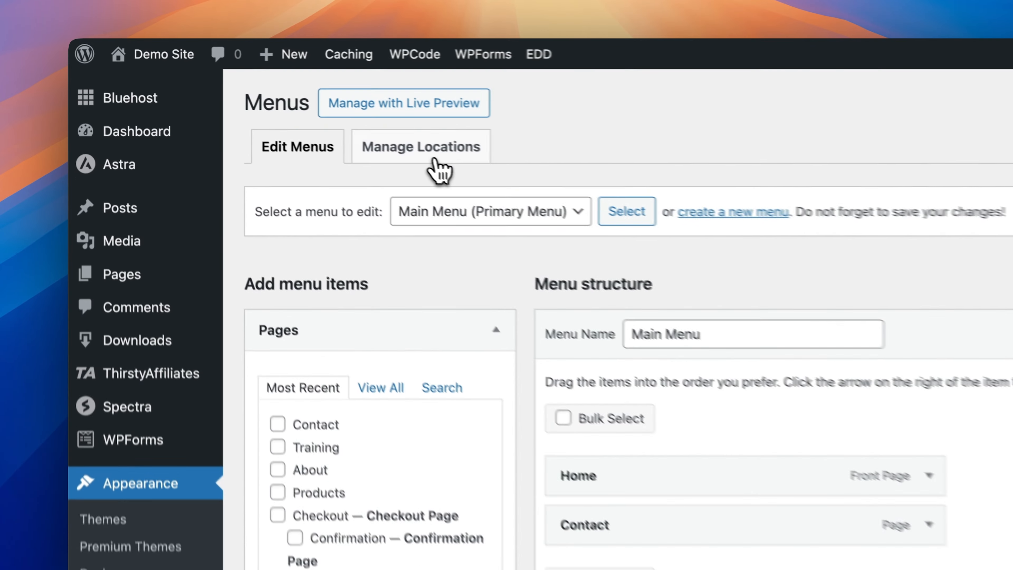
pyautogui.click(435, 159)
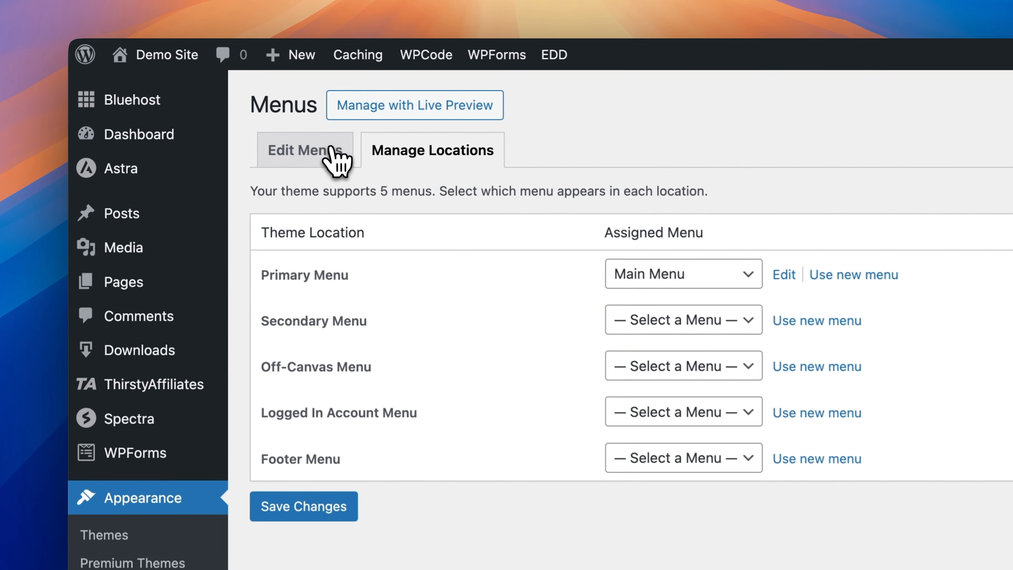
pyautogui.click(199, 93)
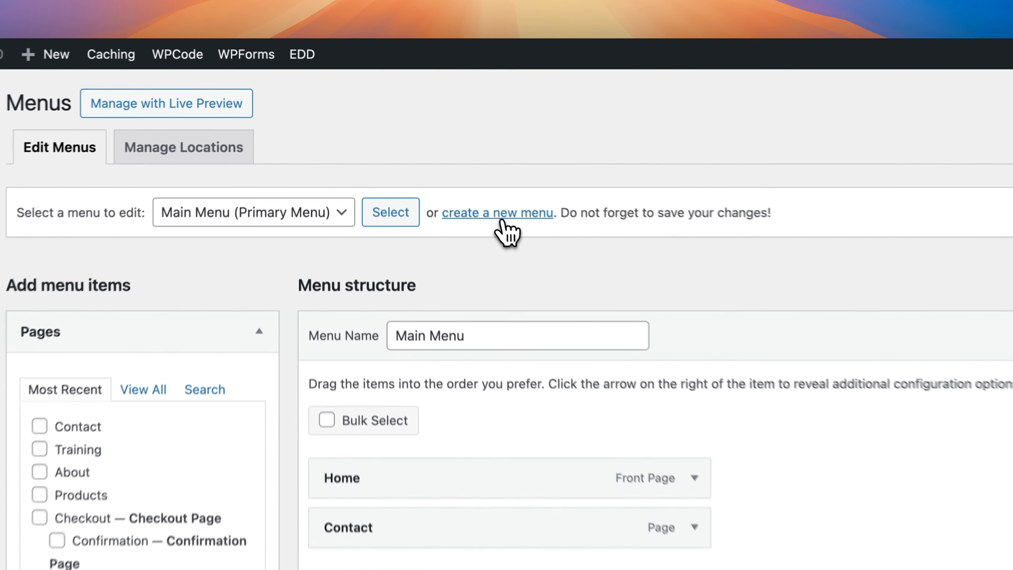
# - Create a new navigation menu named "Menu" without assigning it a display location
pyautogui.click(415, 128)
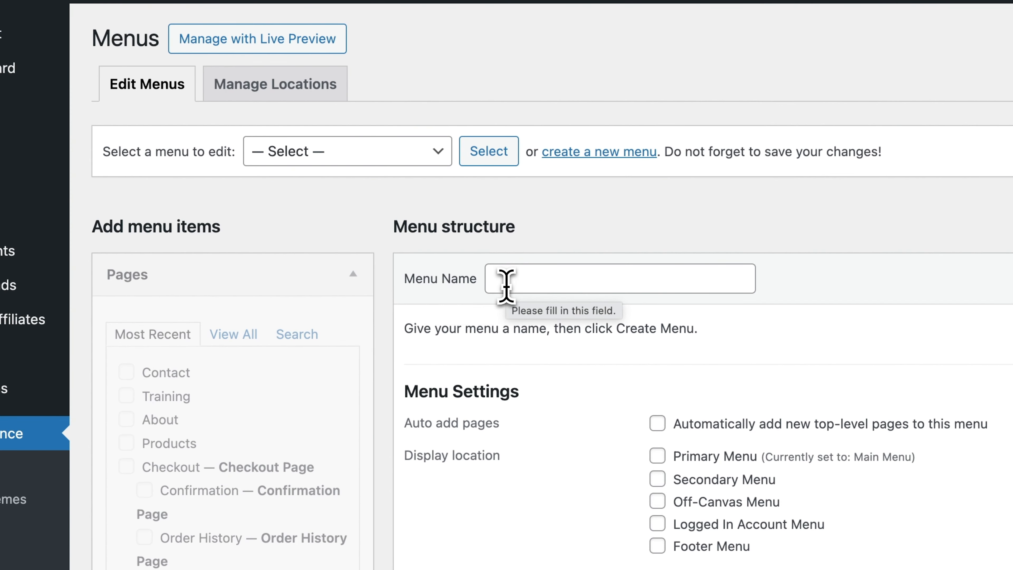
pyautogui.click(505, 285)
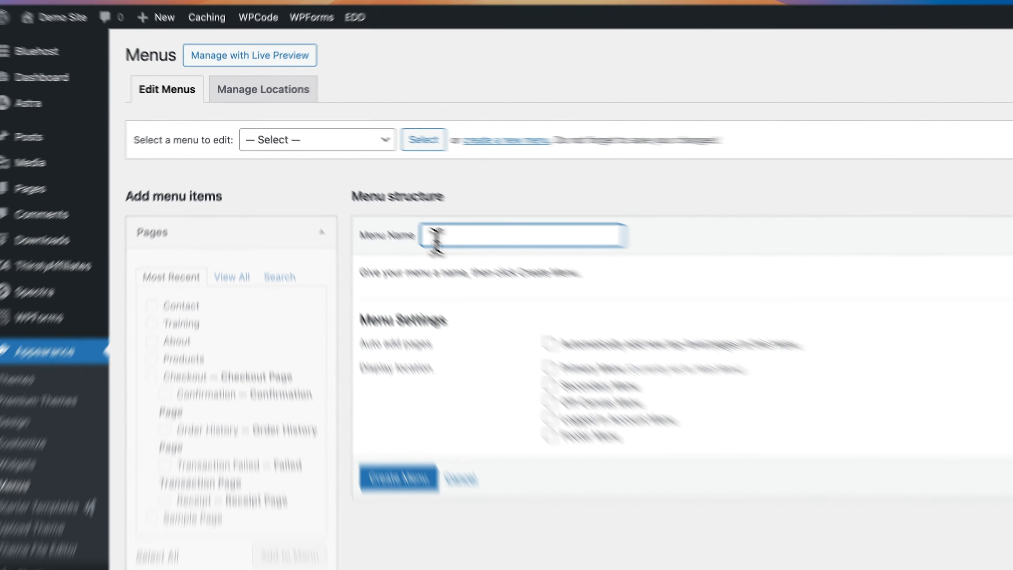
pyautogui.write('Menu')
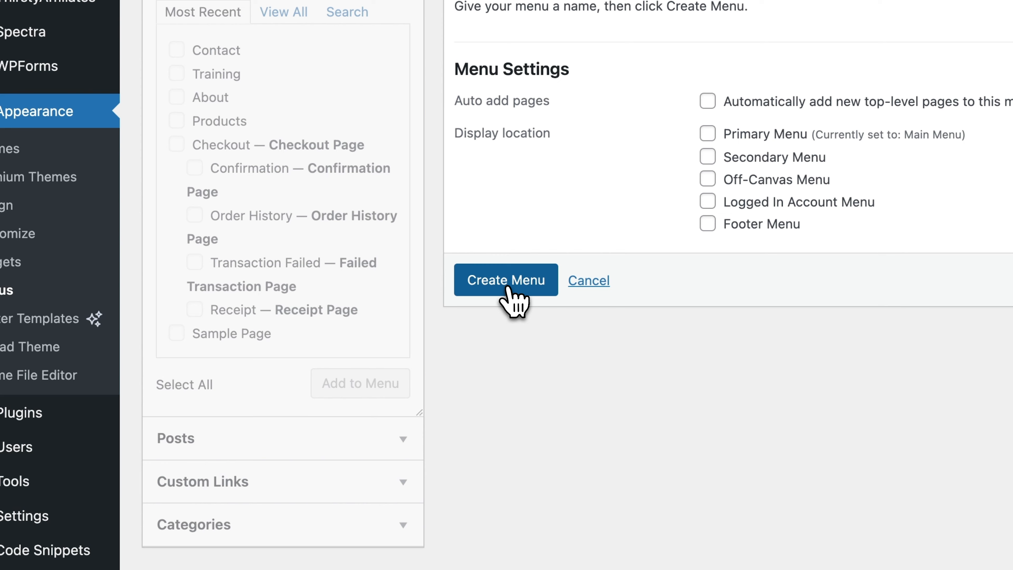
pyautogui.click(341, 357)
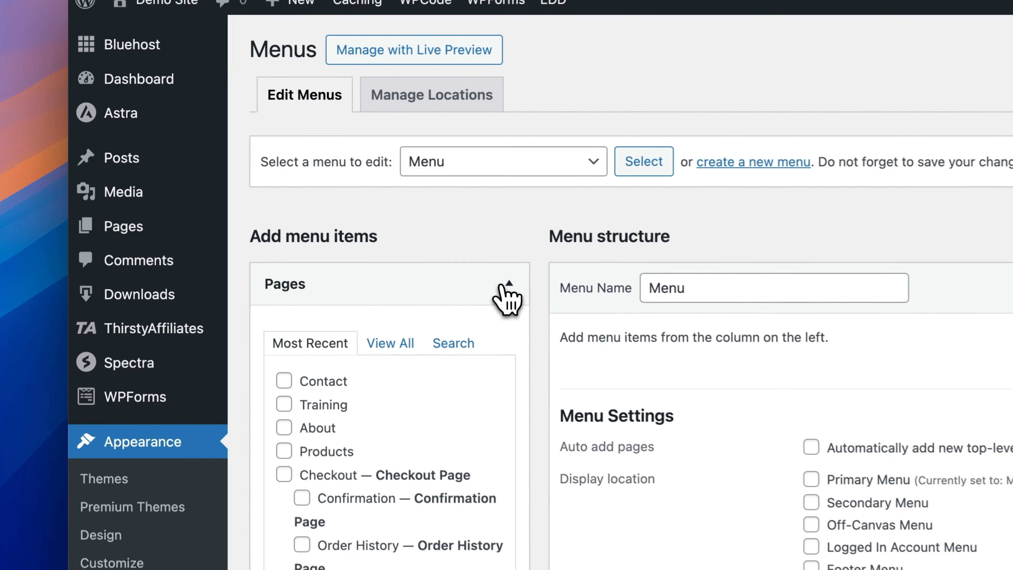
pyautogui.click(505, 286)
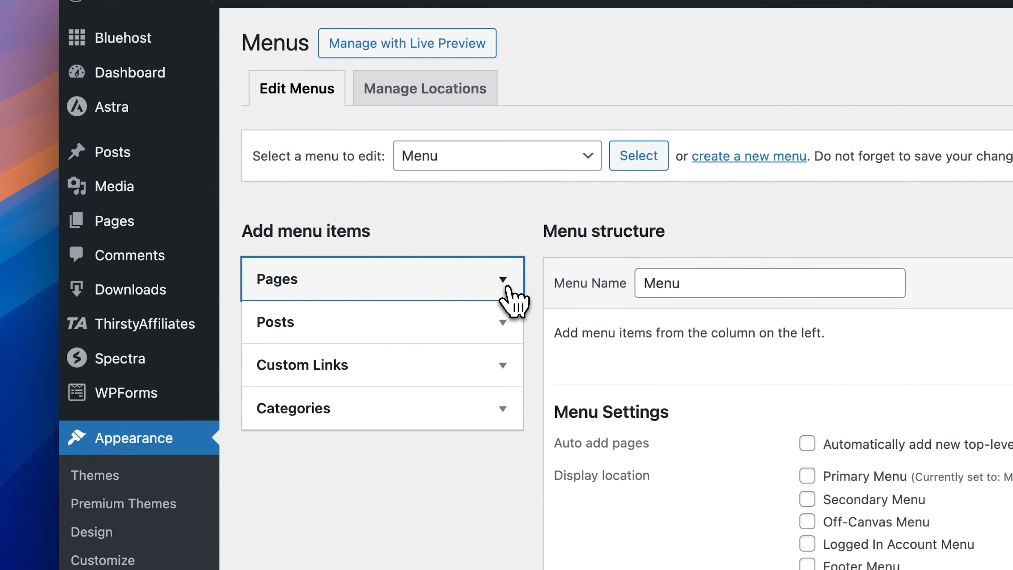
pyautogui.click(294, 195)
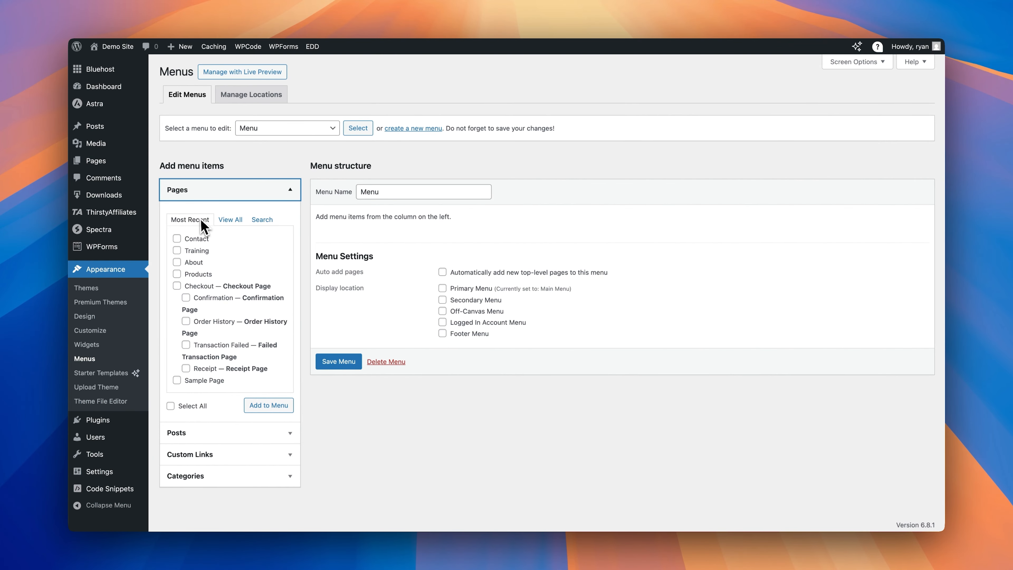
pyautogui.click(268, 220)
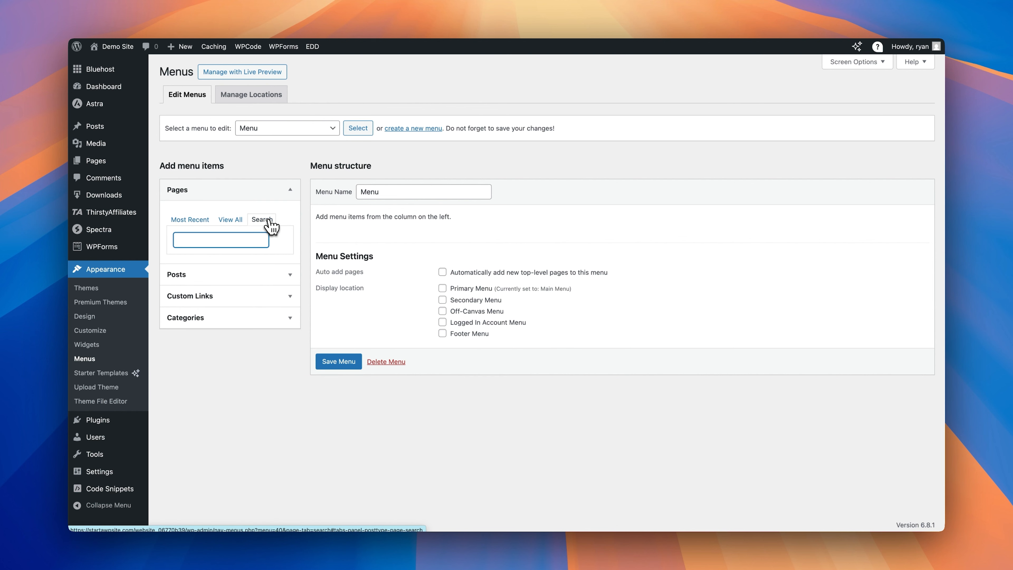
pyautogui.click(193, 220)
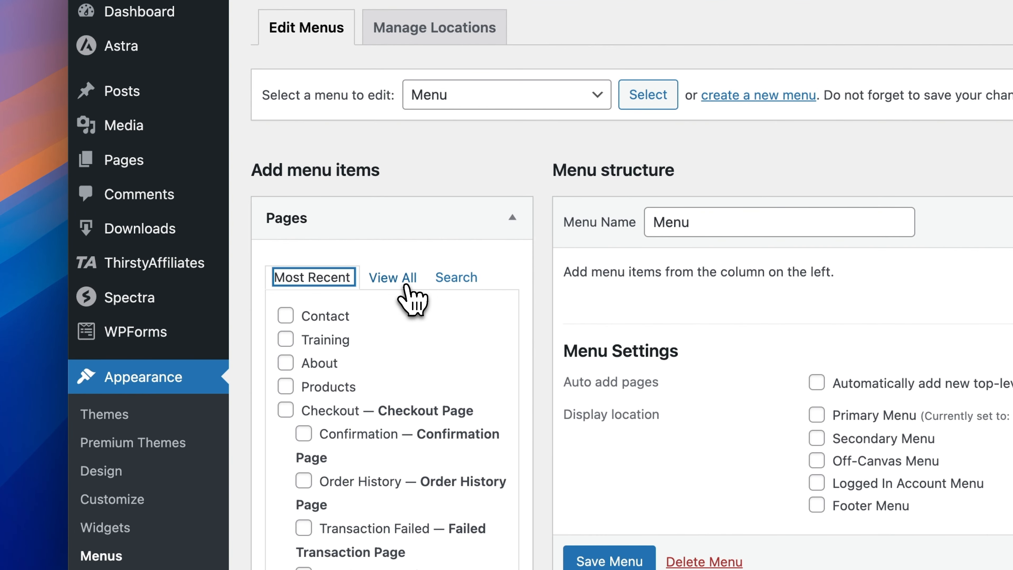
# - List all of the site's pages and add the Home front page to the new menu
pyautogui.click(235, 222)
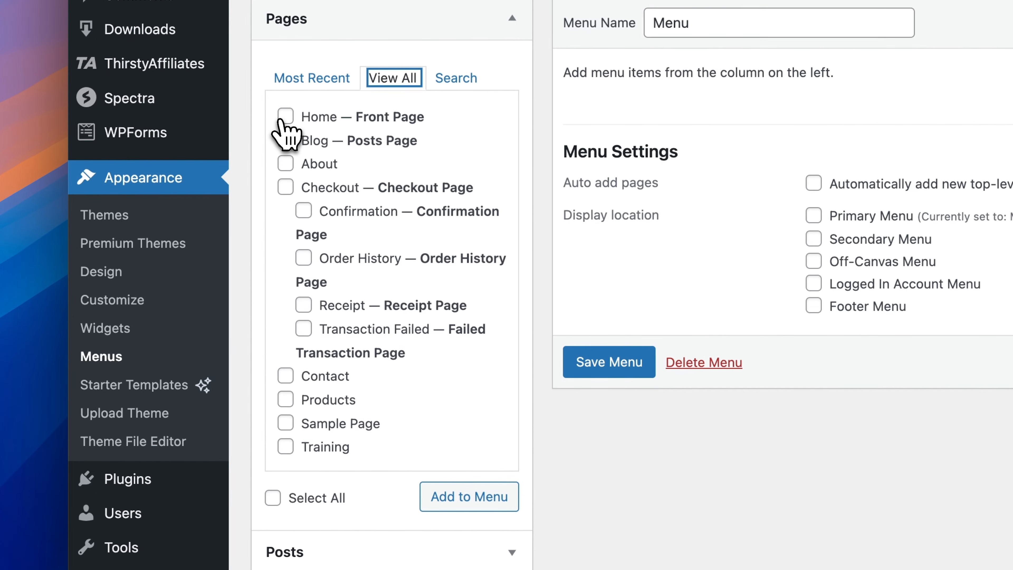
pyautogui.click(177, 238)
pyautogui.click(446, 337)
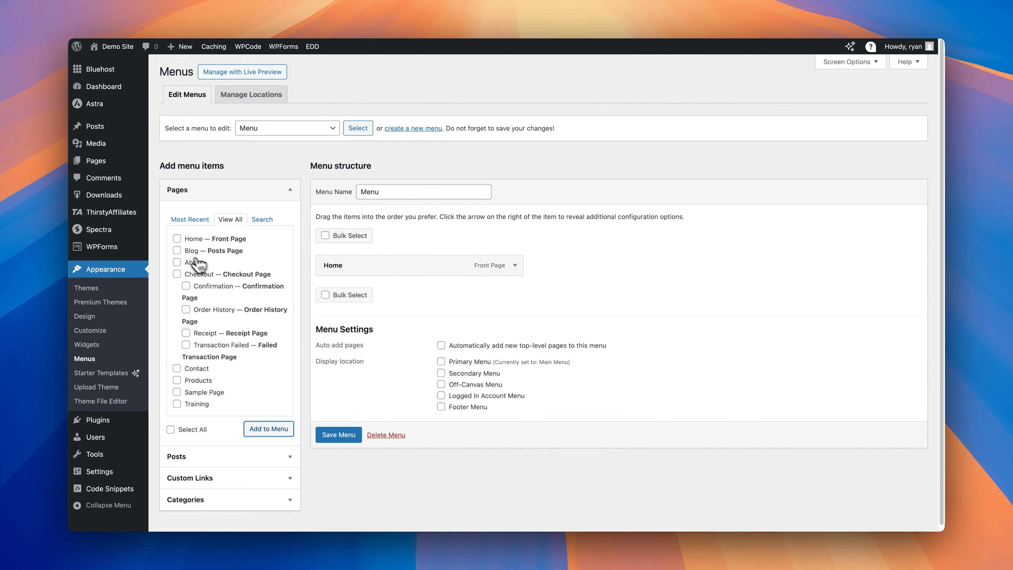
# - Add the Blog, About, Contact, Products and Training pages to the menu together
pyautogui.click(177, 251)
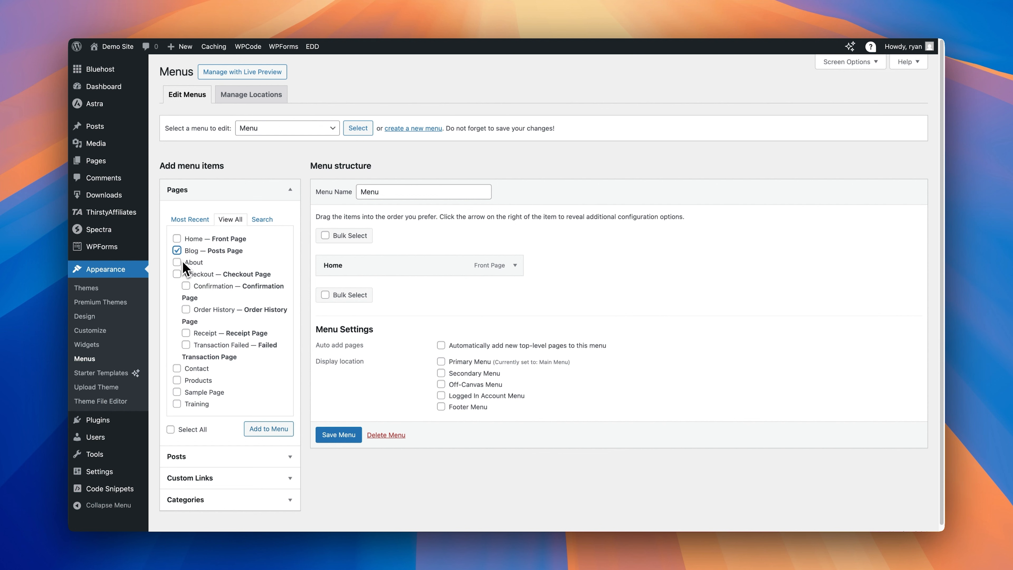
pyautogui.click(180, 264)
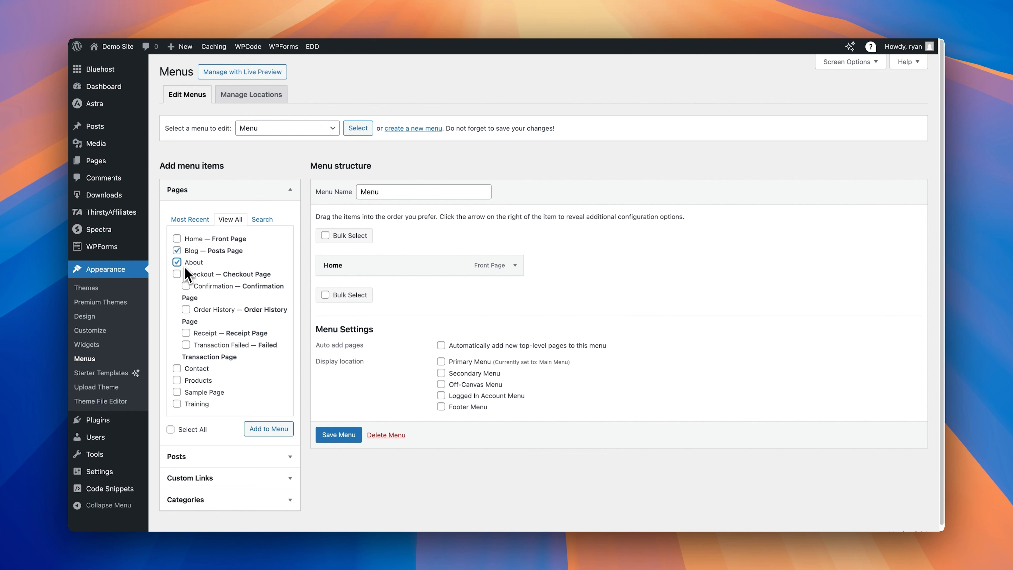
pyautogui.click(177, 369)
pyautogui.click(177, 404)
pyautogui.click(178, 380)
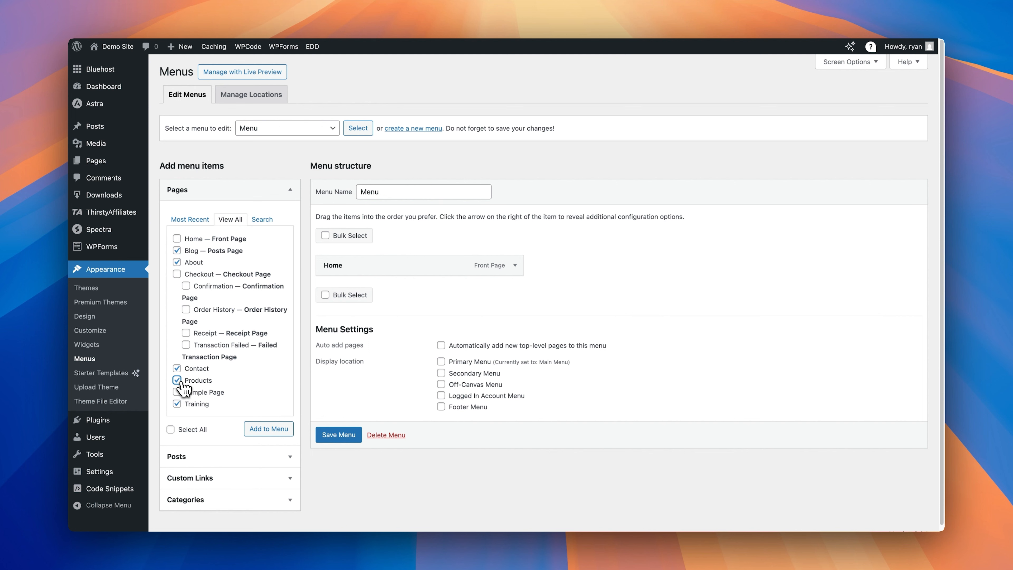
pyautogui.click(266, 435)
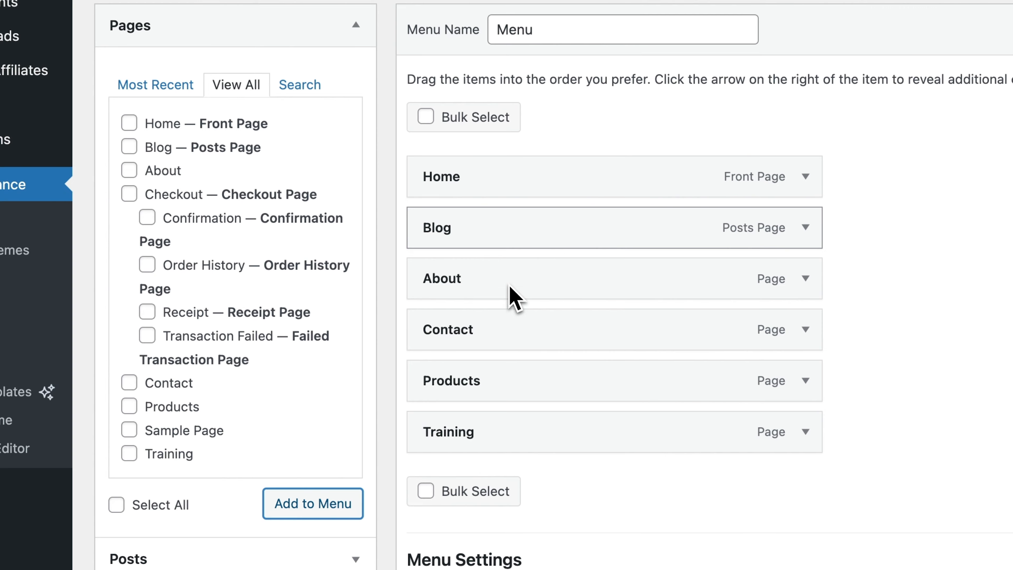
# - Try moving the Blog item through the menu order and nesting it as a sub item under Home
pyautogui.moveTo(411, 274); pyautogui.dragTo(405, 296)
pyautogui.moveTo(511, 275)
pyautogui.mouseDown()
pyautogui.moveTo(500, 376)
pyautogui.moveTo(489, 312)
pyautogui.moveTo(505, 277)
pyautogui.mouseUp()
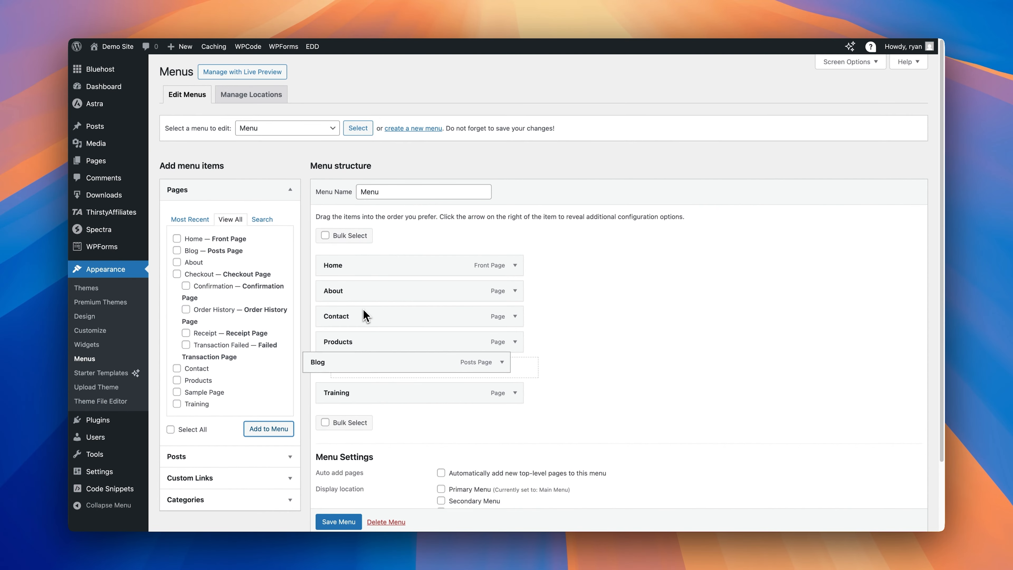
pyautogui.moveTo(363, 308)
pyautogui.mouseDown()
pyautogui.moveTo(363, 355)
pyautogui.moveTo(368, 286)
pyautogui.moveTo(345, 288)
pyautogui.moveTo(358, 287)
pyautogui.moveTo(360, 298)
pyautogui.mouseUp()
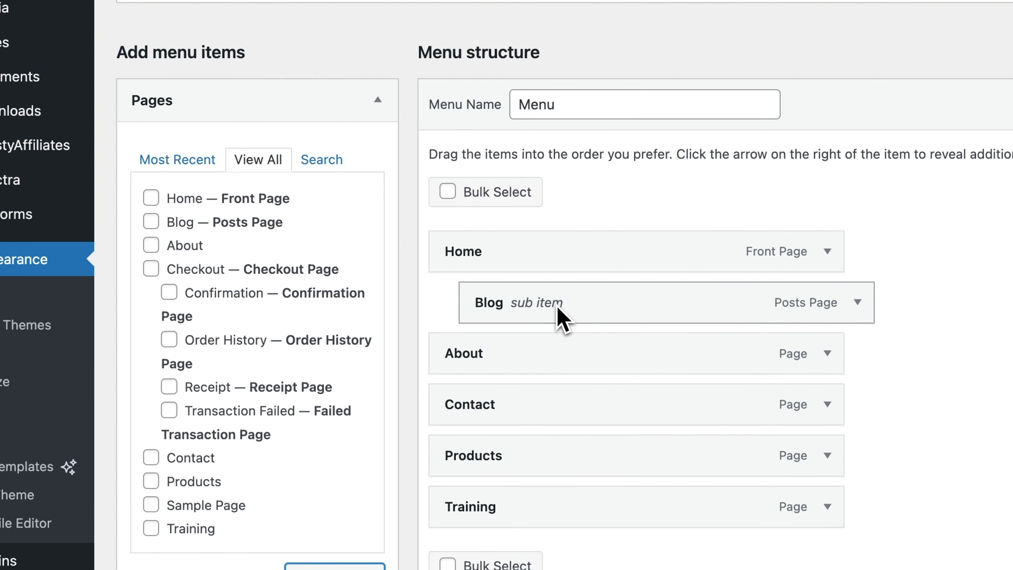
pyautogui.moveTo(497, 313); pyautogui.dragTo(485, 335)
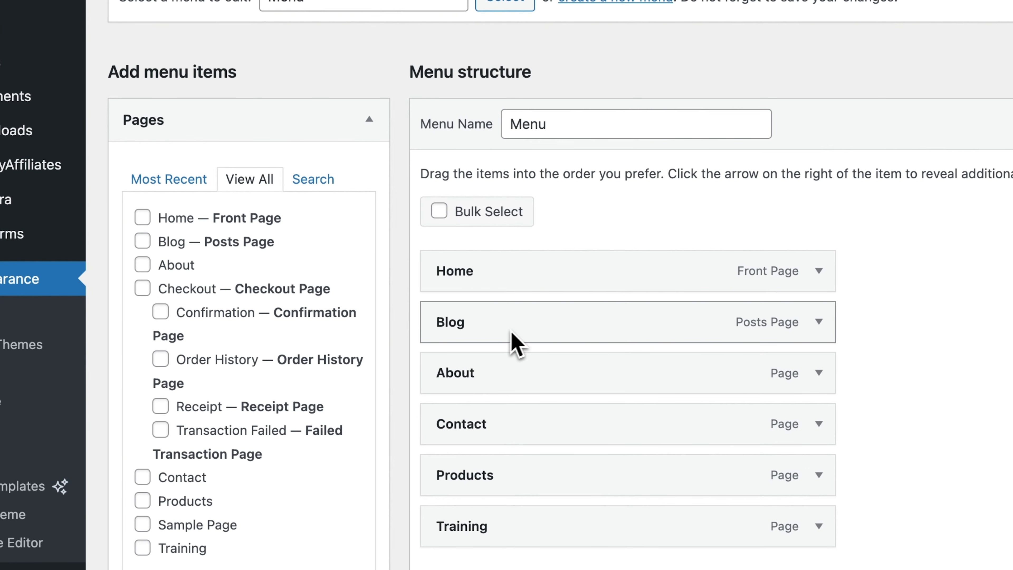
pyautogui.moveTo(517, 328)
pyautogui.mouseDown()
pyautogui.moveTo(493, 290)
pyautogui.moveTo(513, 328)
pyautogui.mouseUp()
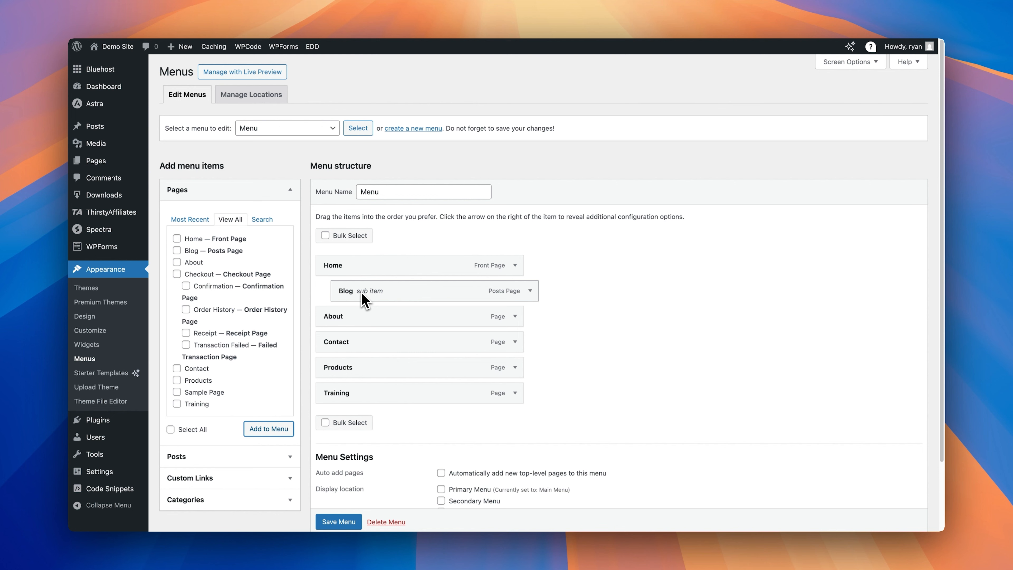
# - Arrange the menu as top-level items in the order Home, About, Blog, Training, Products, Contact
pyautogui.moveTo(394, 291); pyautogui.dragTo(381, 292)
pyautogui.moveTo(381, 292); pyautogui.dragTo(381, 316)
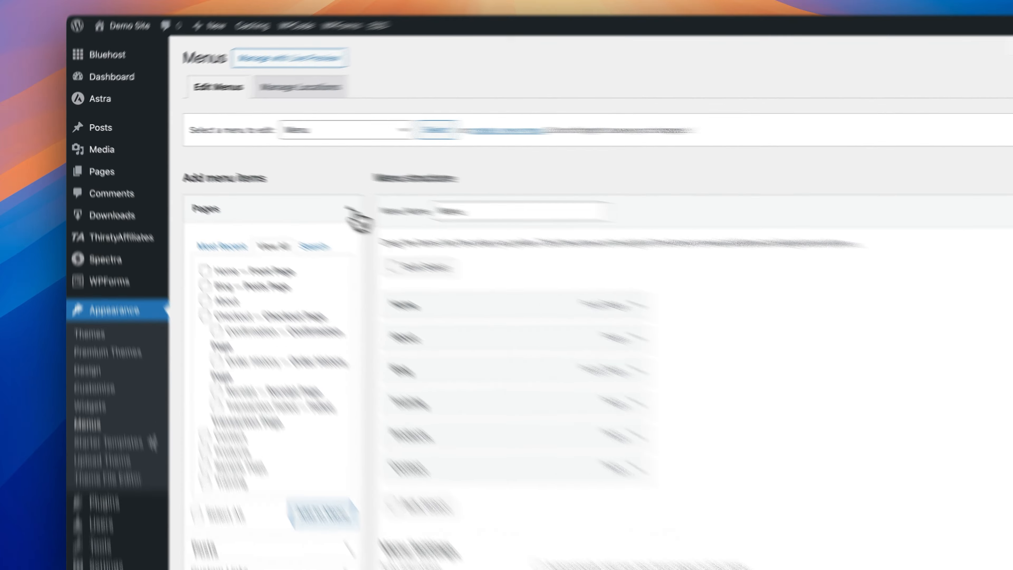
# - Add the post "Building Your Ultimate Home Gym on Any Budget" to the menu
pyautogui.click(354, 214)
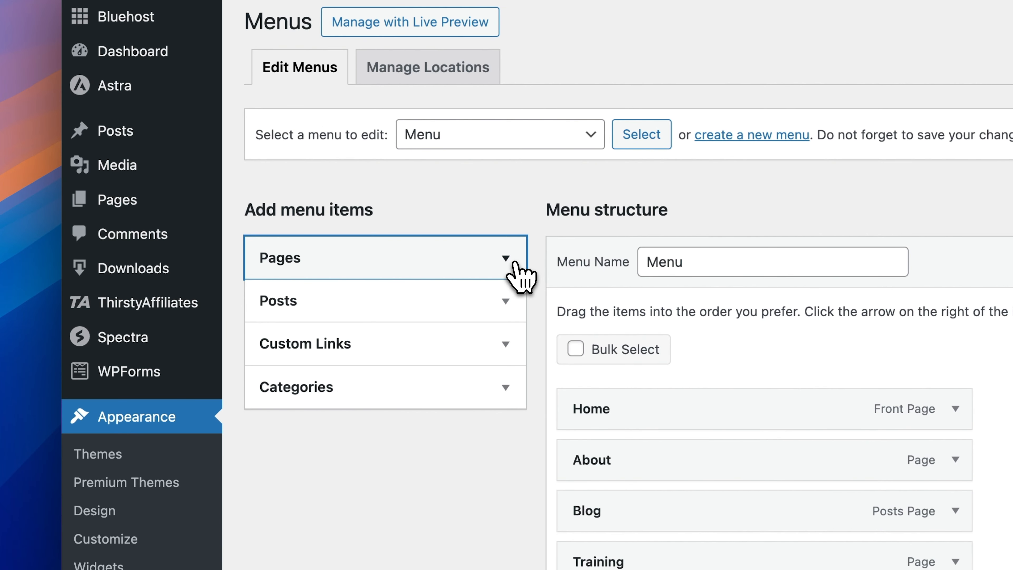
pyautogui.click(507, 311)
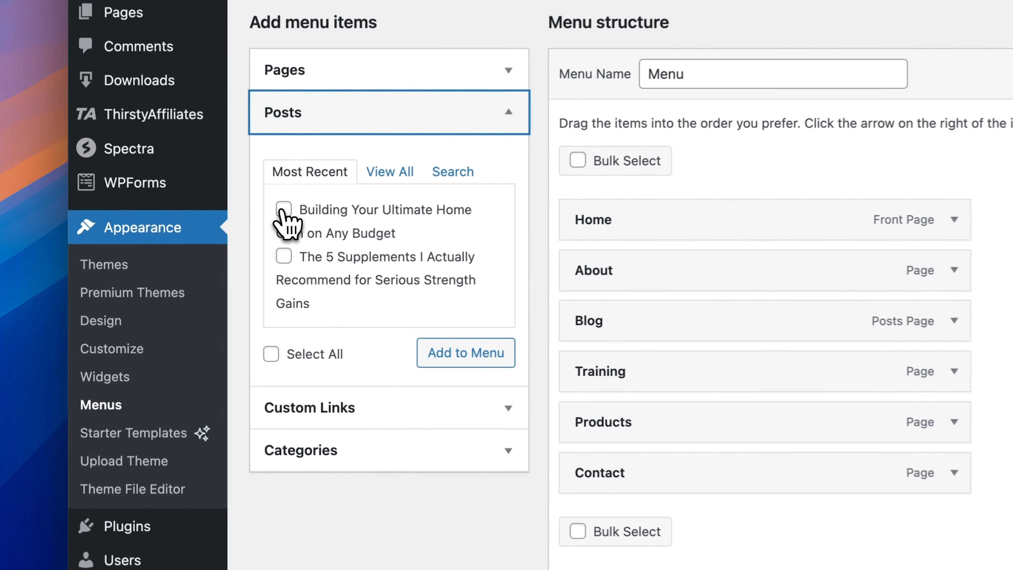
pyautogui.click(284, 209)
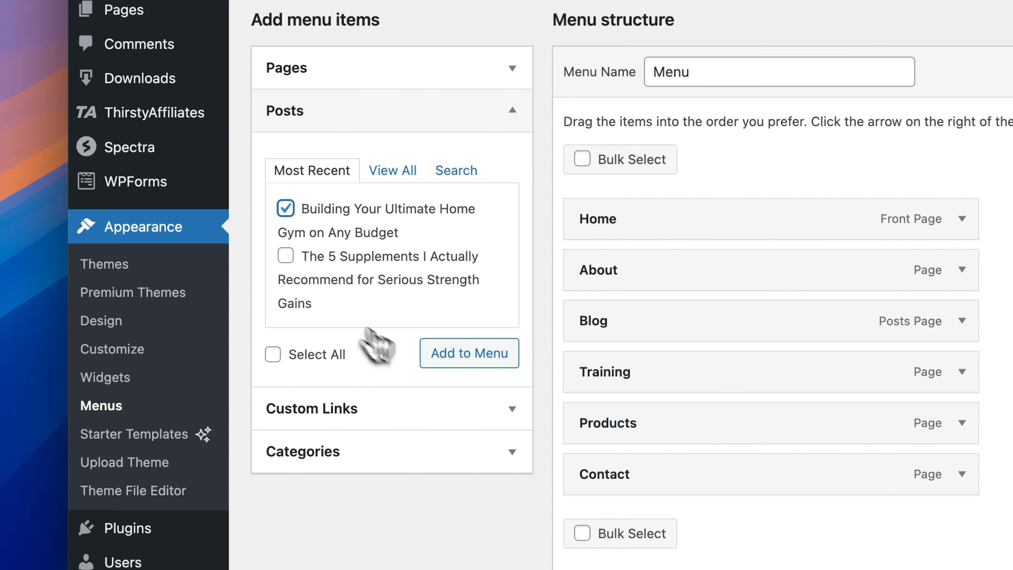
pyautogui.click(472, 362)
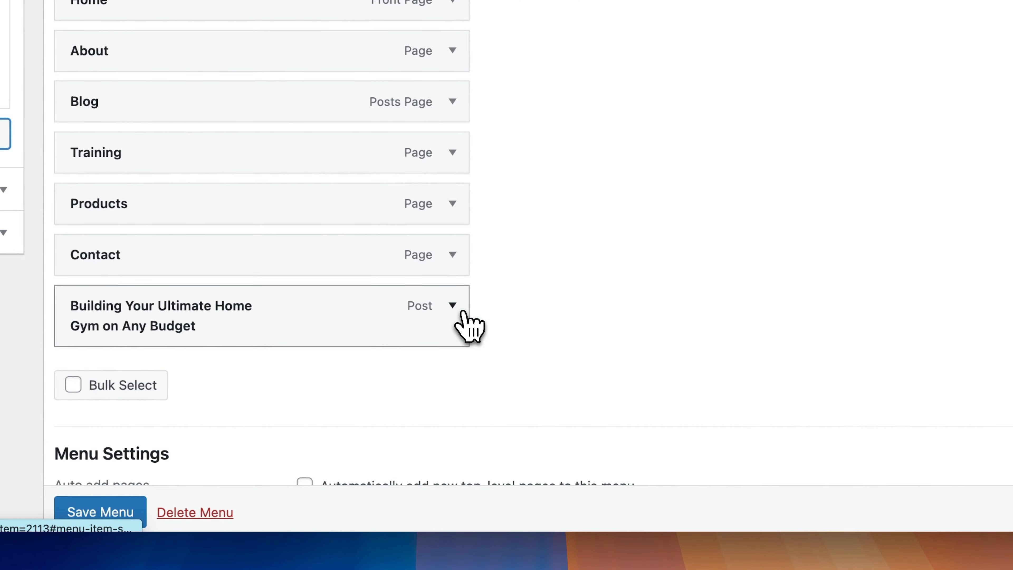
# - Expand the home gym post's menu item, check its menu order options, and remove the item from the menu
pyautogui.click(452, 306)
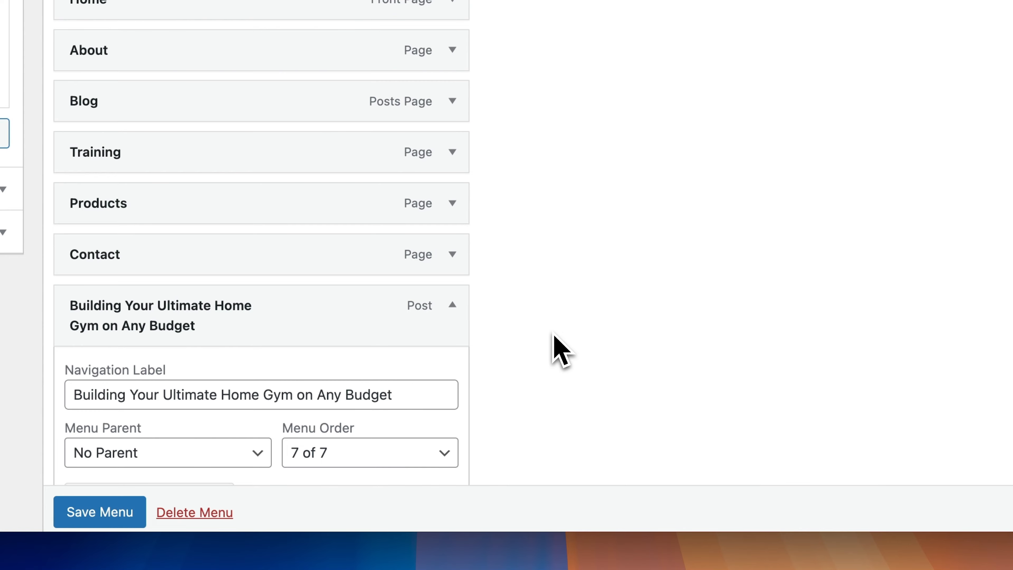
pyautogui.scroll(-3, 552, 333)
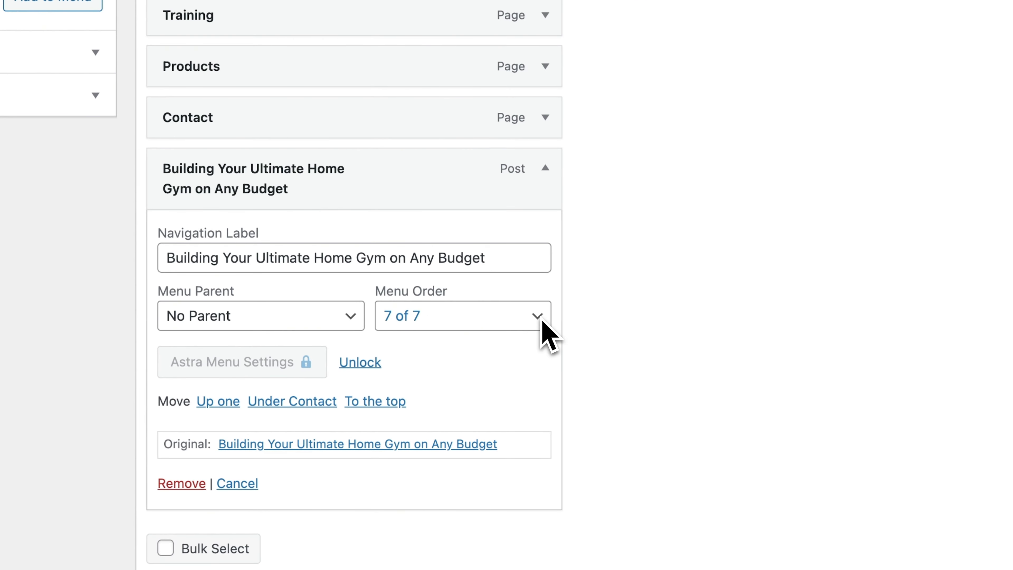
pyautogui.click(543, 321)
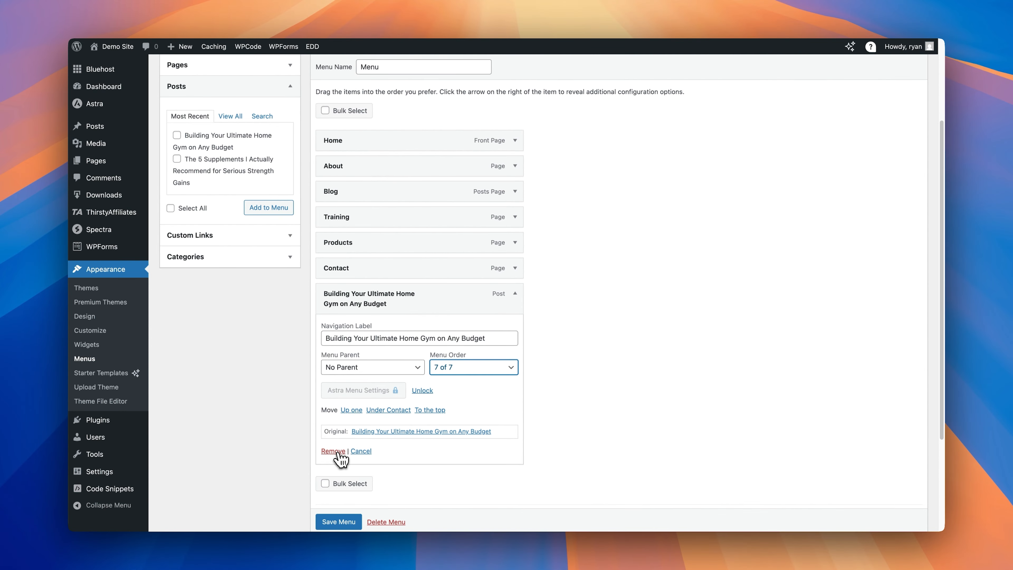
pyautogui.click(334, 451)
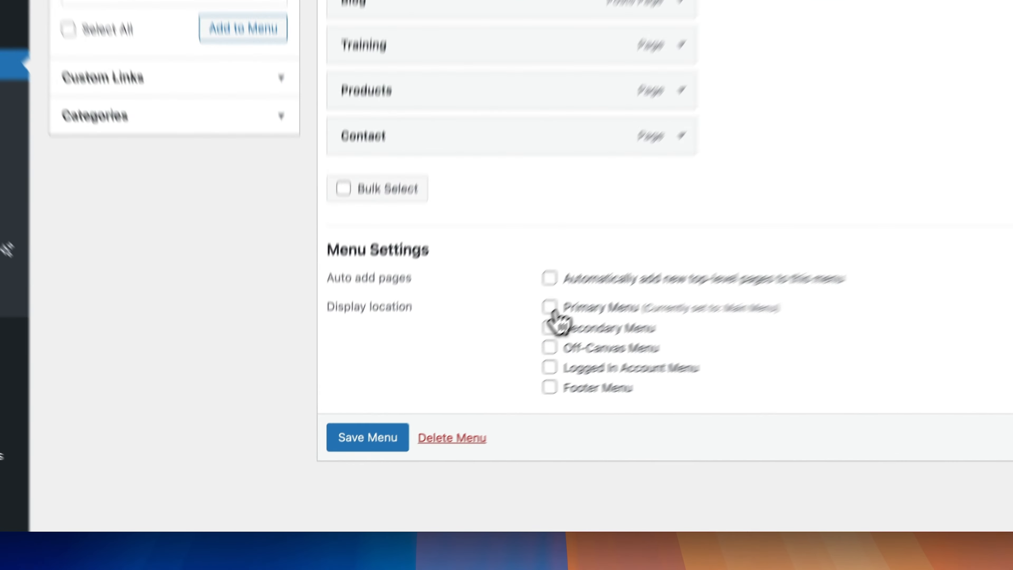
# - Assign the menu to the Primary Menu display location and save it
pyautogui.click(442, 407)
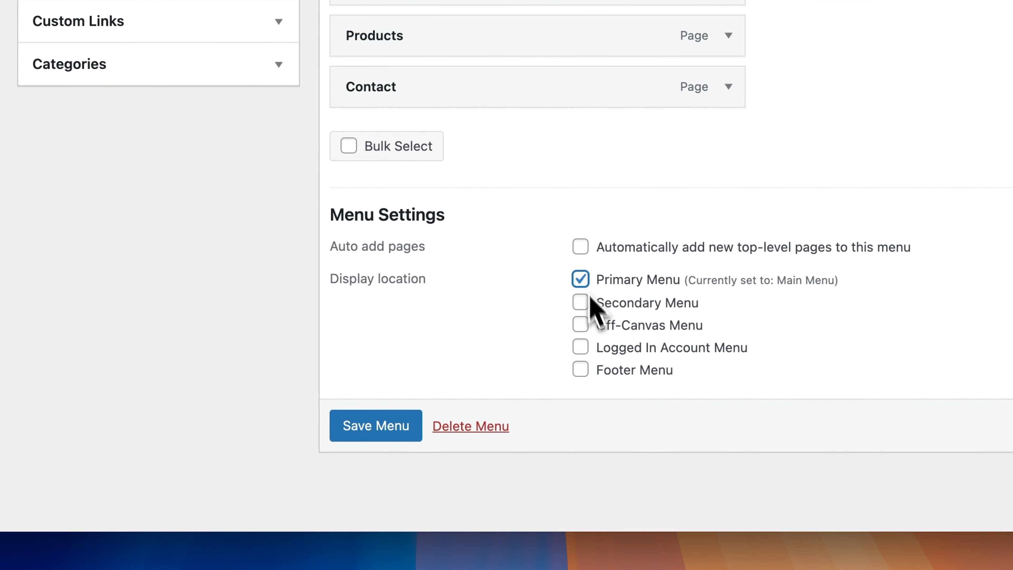
pyautogui.click(409, 439)
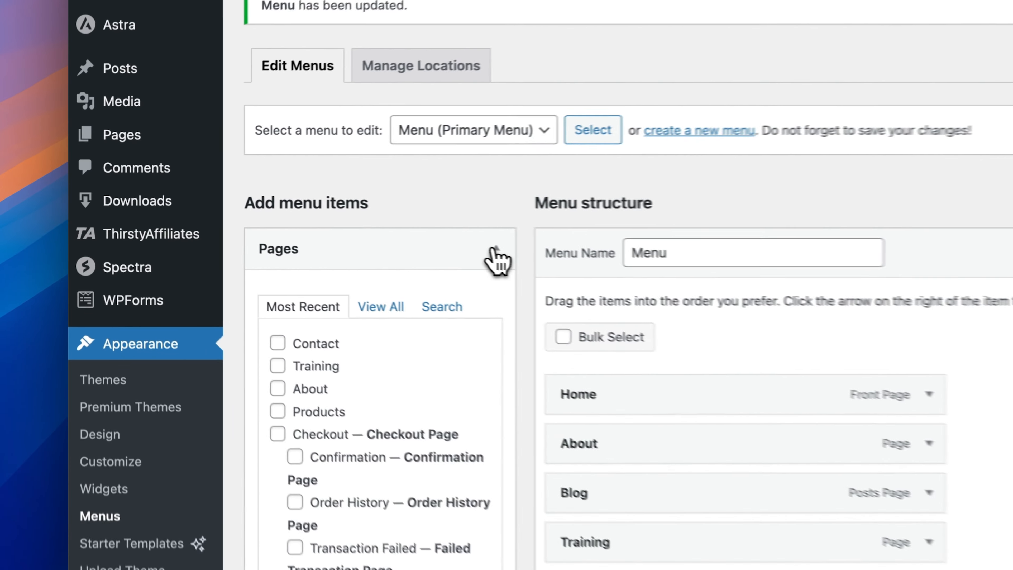
pyautogui.click(445, 251)
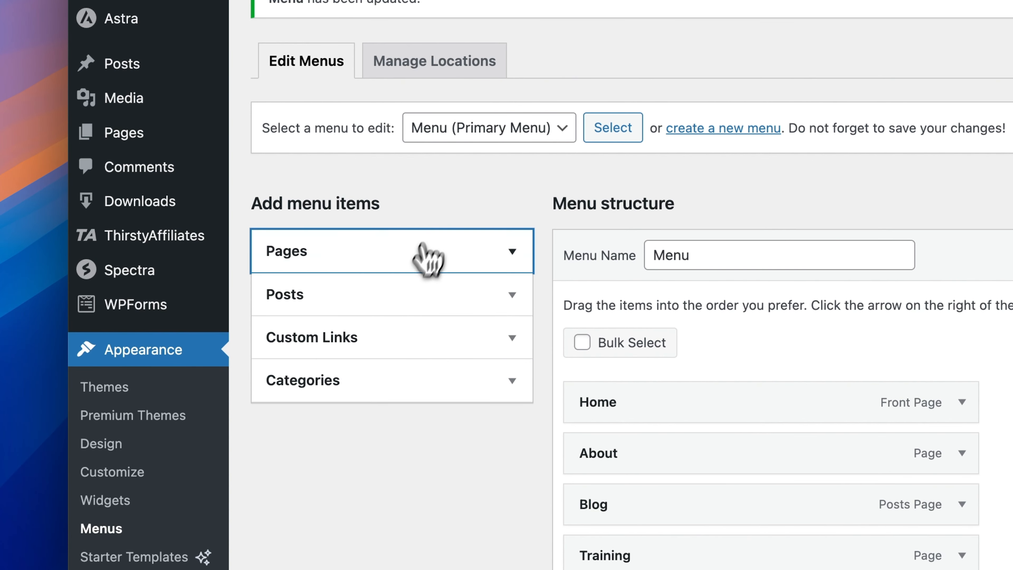
pyautogui.click(509, 343)
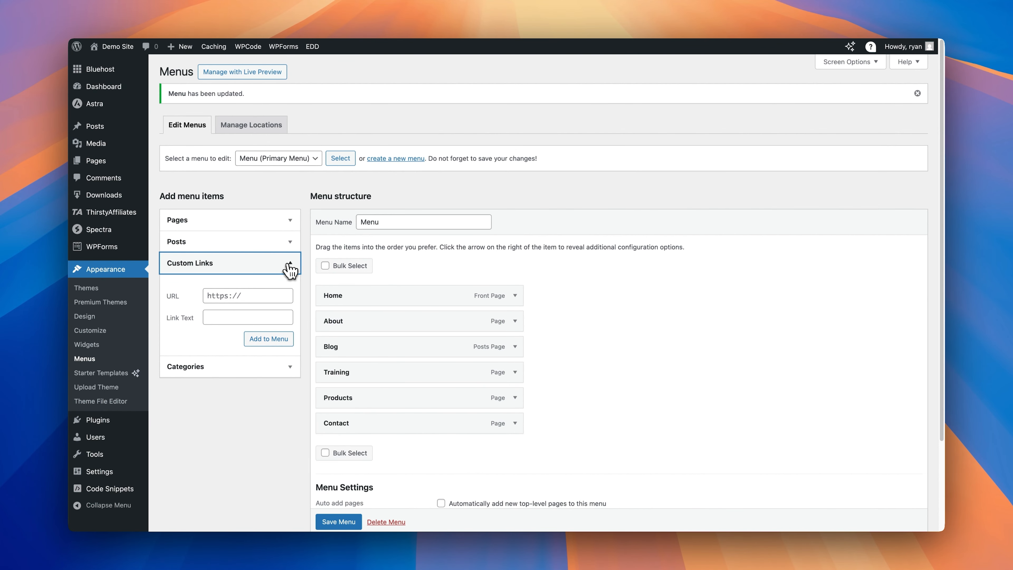
pyautogui.click(251, 297)
pyautogui.write('https://youtube.com')
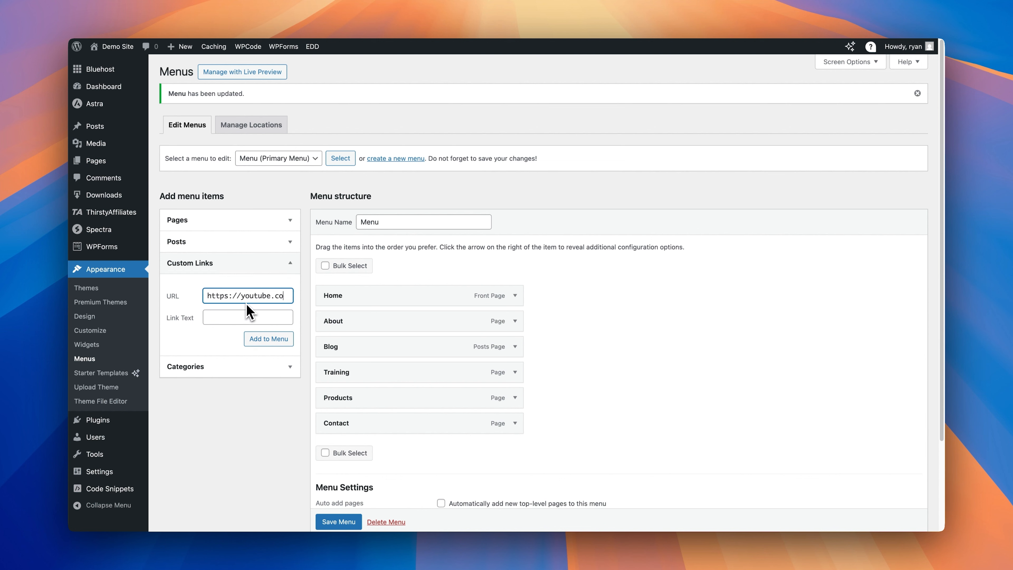
pyautogui.click(231, 315)
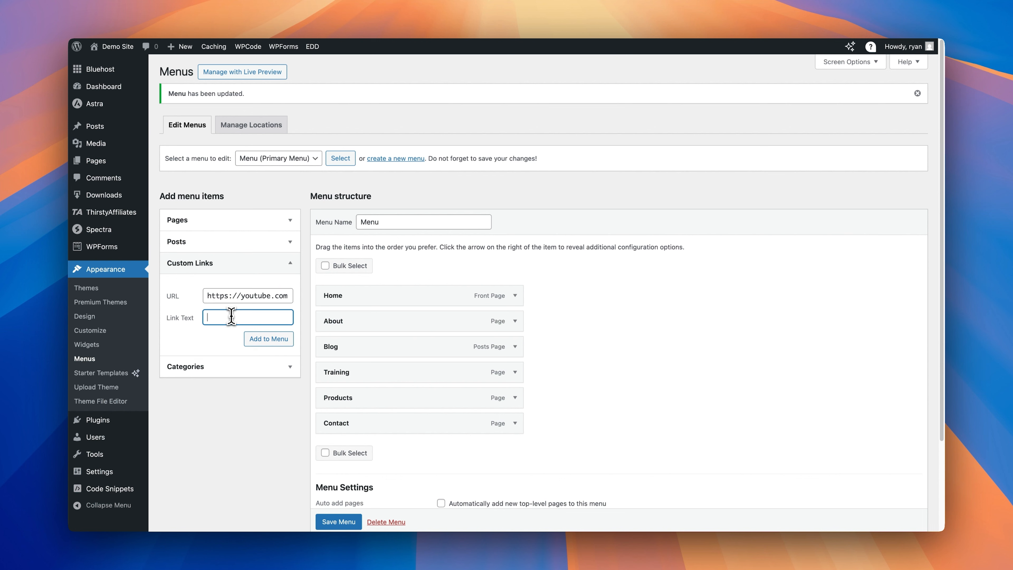
pyautogui.write('Yout')
pyautogui.press('BackSpace')
pyautogui.press('BackSpace')
pyautogui.press('BackSpace')
pyautogui.press('BackSpace')
pyautogui.write('Videos')
pyautogui.click(276, 344)
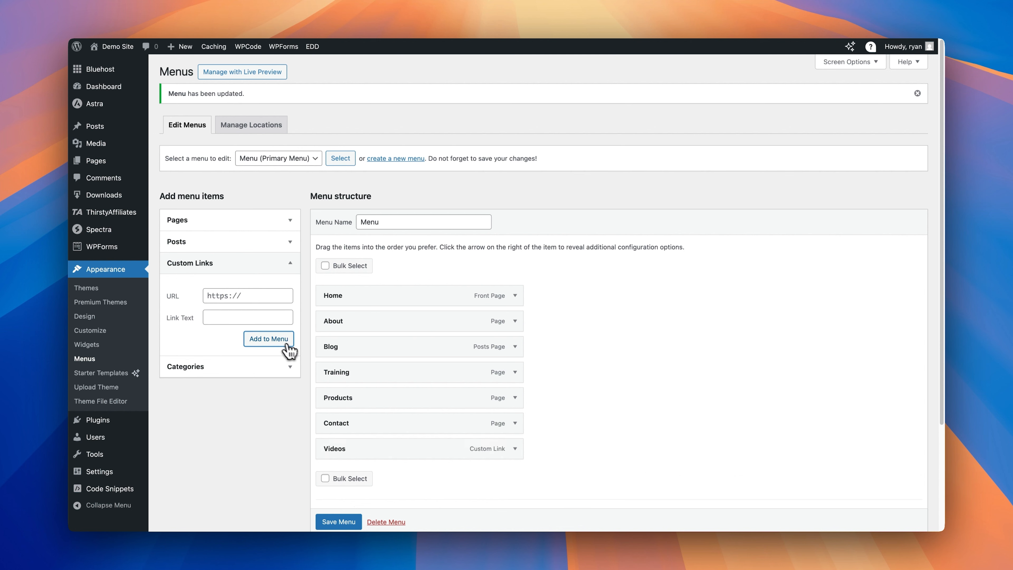